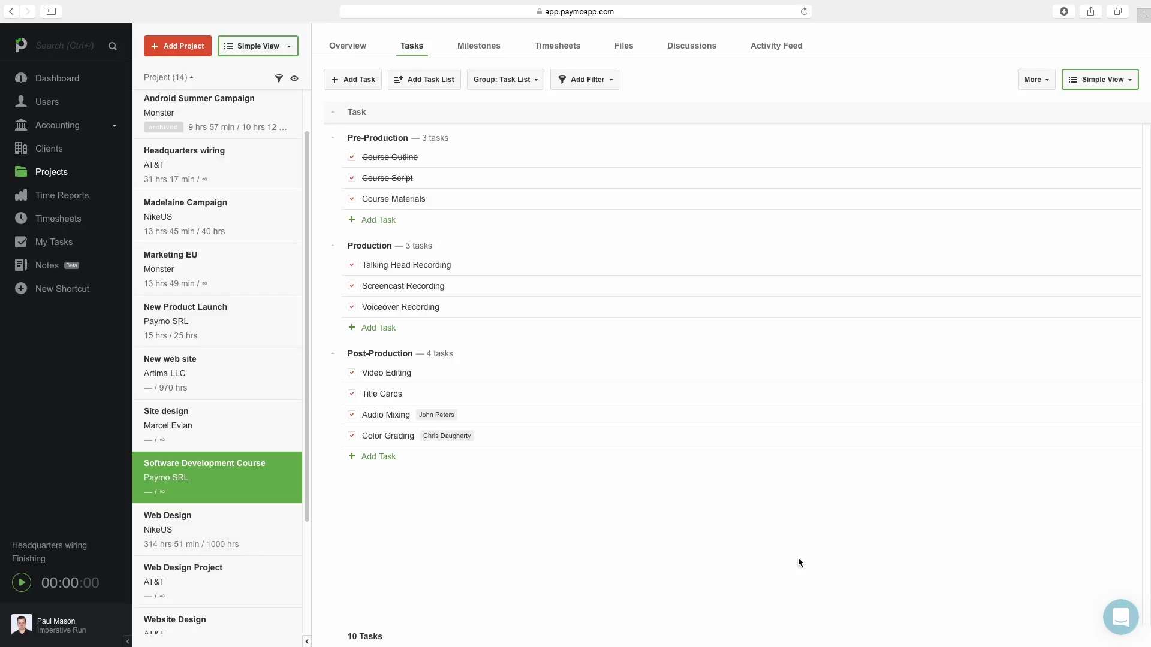
# Collapse the main navigation sidebar to icons and hide the project list
pyautogui.click(127, 642)
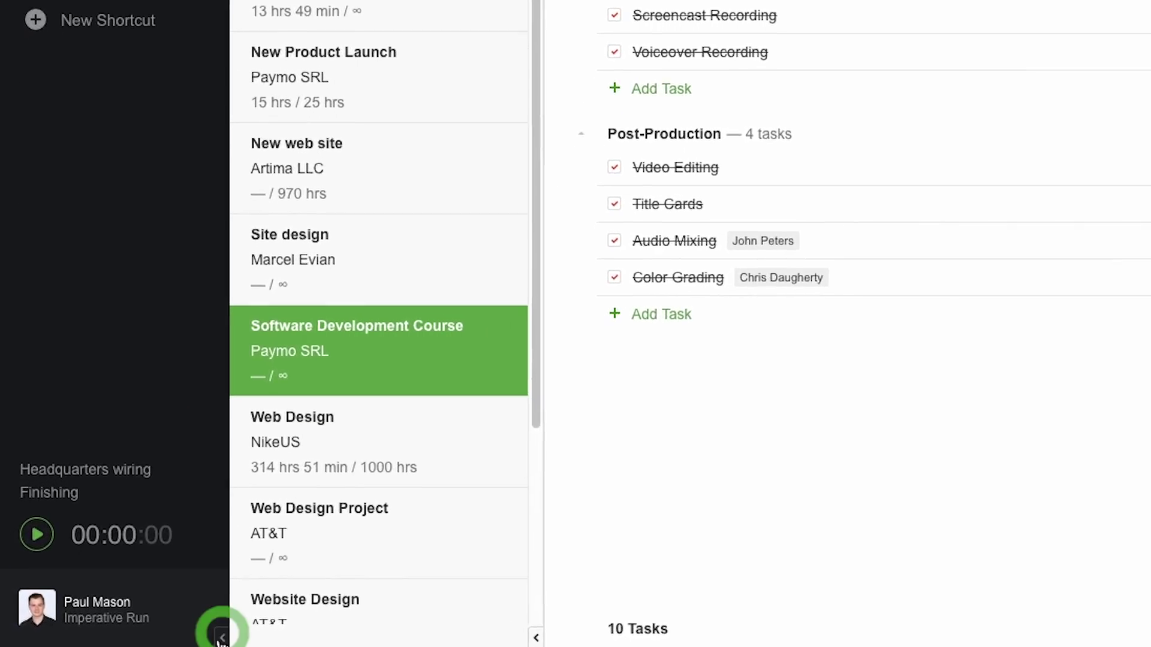
pyautogui.click(385, 637)
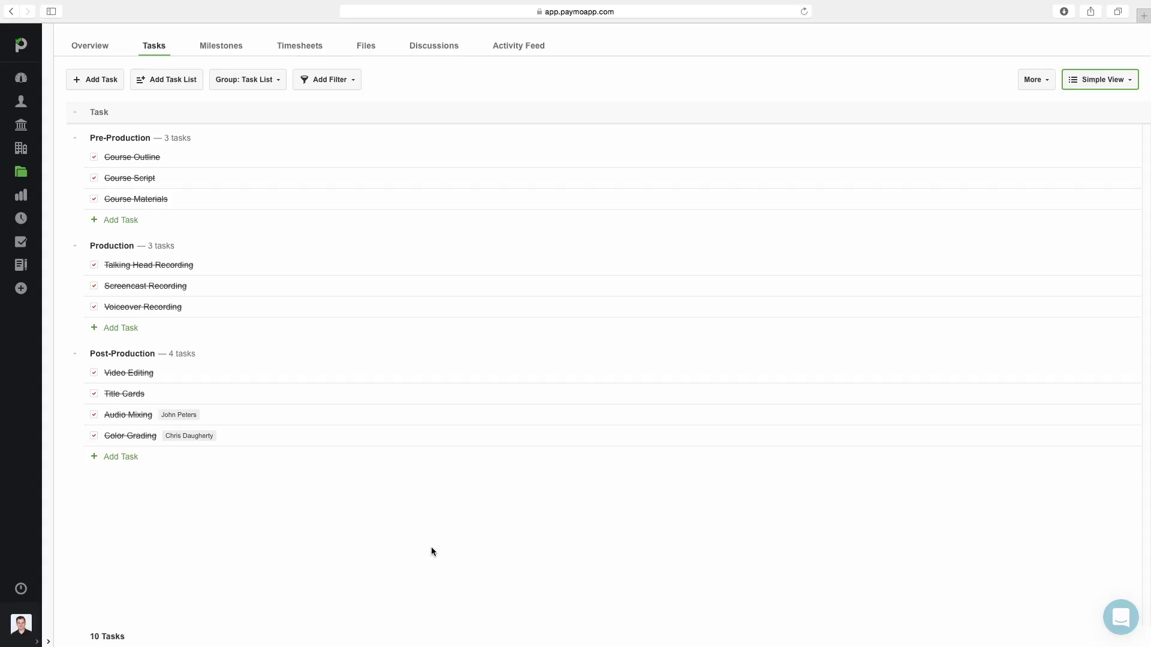
# Start adding a new task list to the Software Development Course project
pyautogui.click(170, 82)
# Create the Publishing and Promotion task lists
pyautogui.write('Publishing')
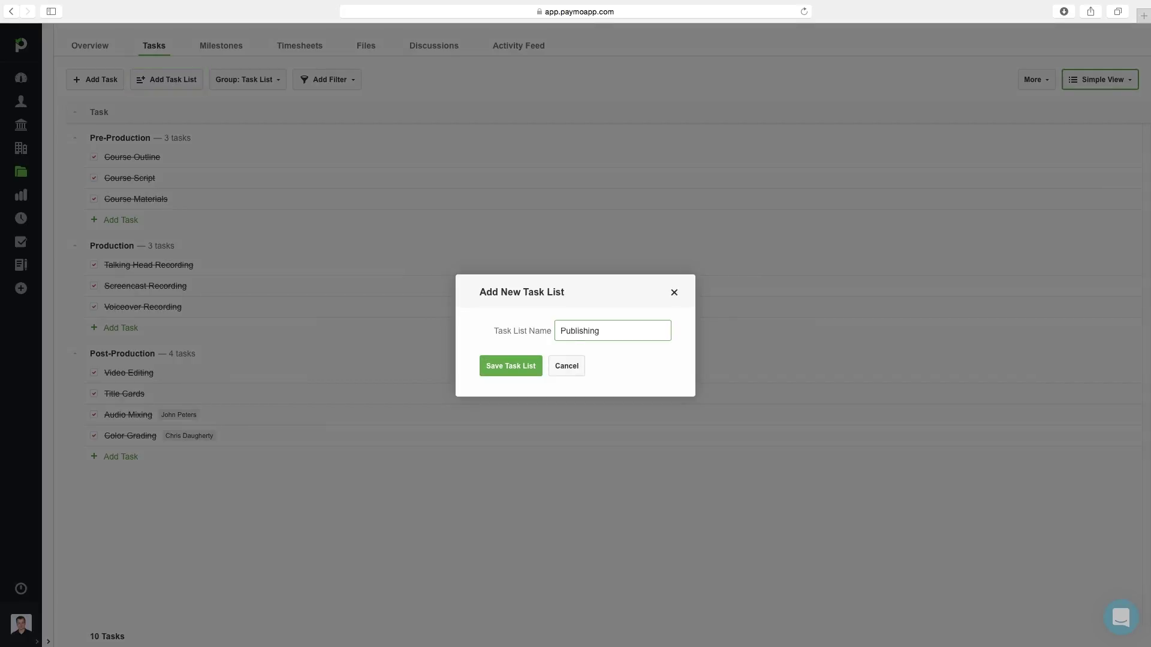
pyautogui.press('Return')
pyautogui.click(137, 79)
pyautogui.write('Promotion')
pyautogui.press('Return')
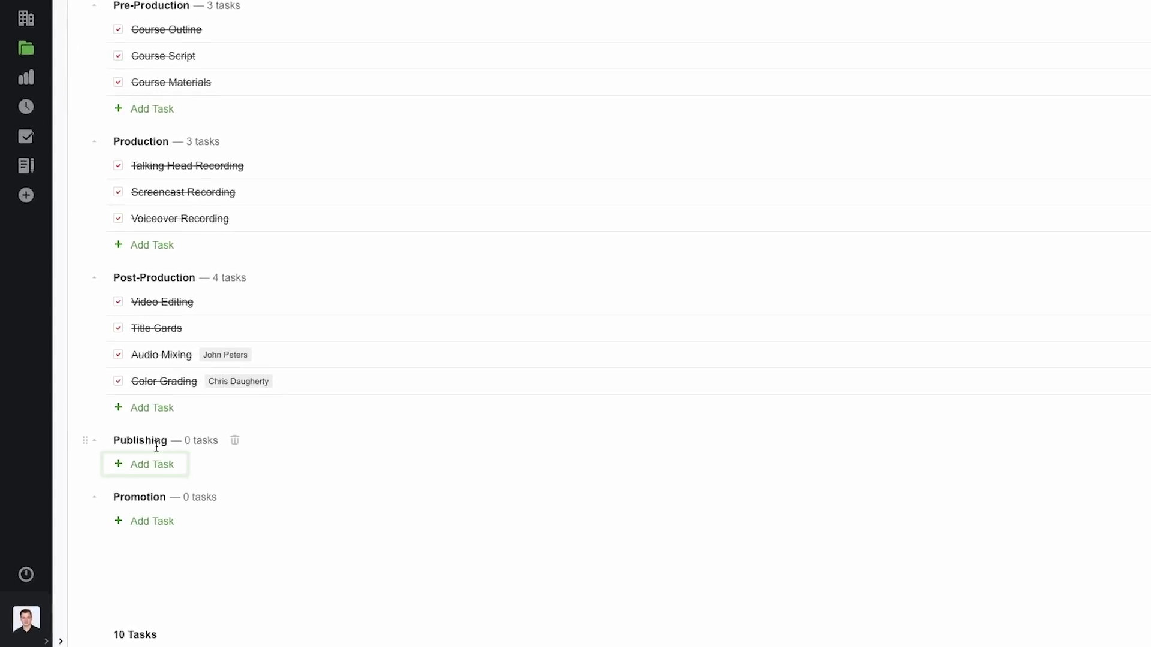
# Add Exporting and Upload to Online Platform tasks to the Publishing list
pyautogui.click(153, 466)
pyautogui.write('Exporting')
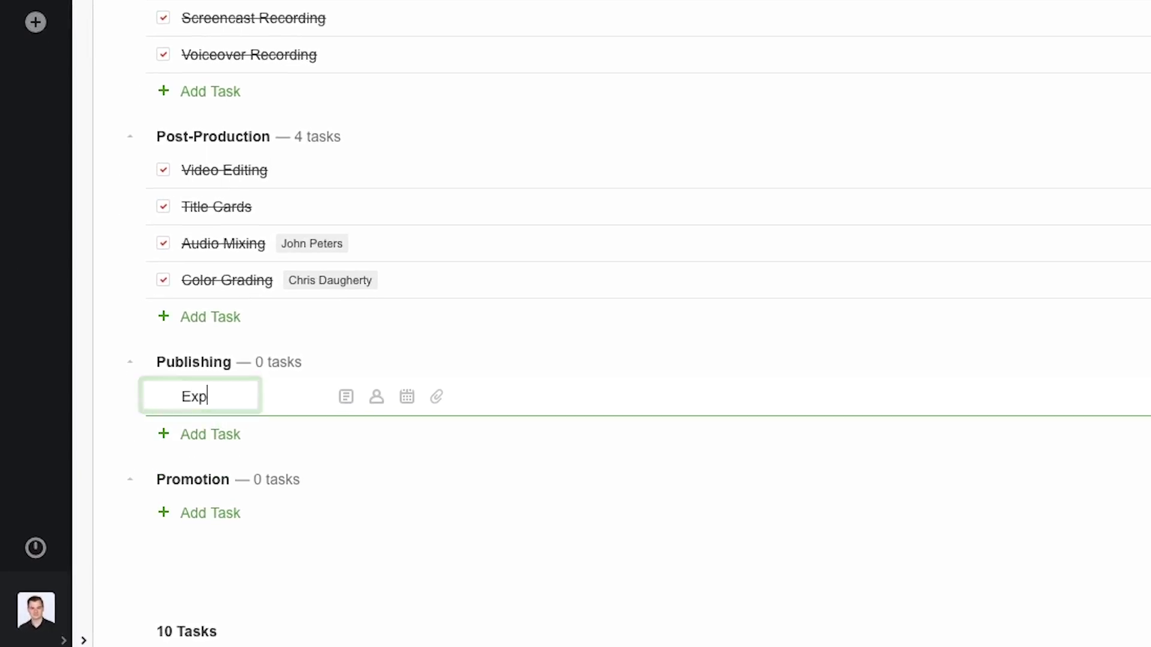
pyautogui.press('Return')
pyautogui.write('Upl')
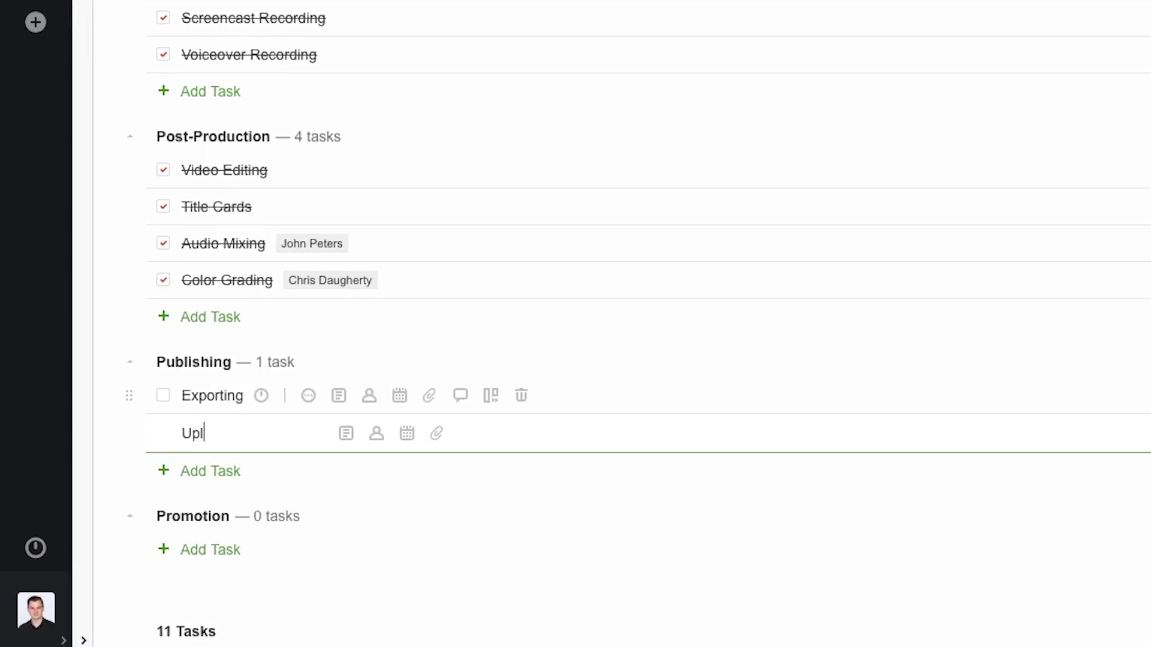
pyautogui.write('oad to Online Platform')
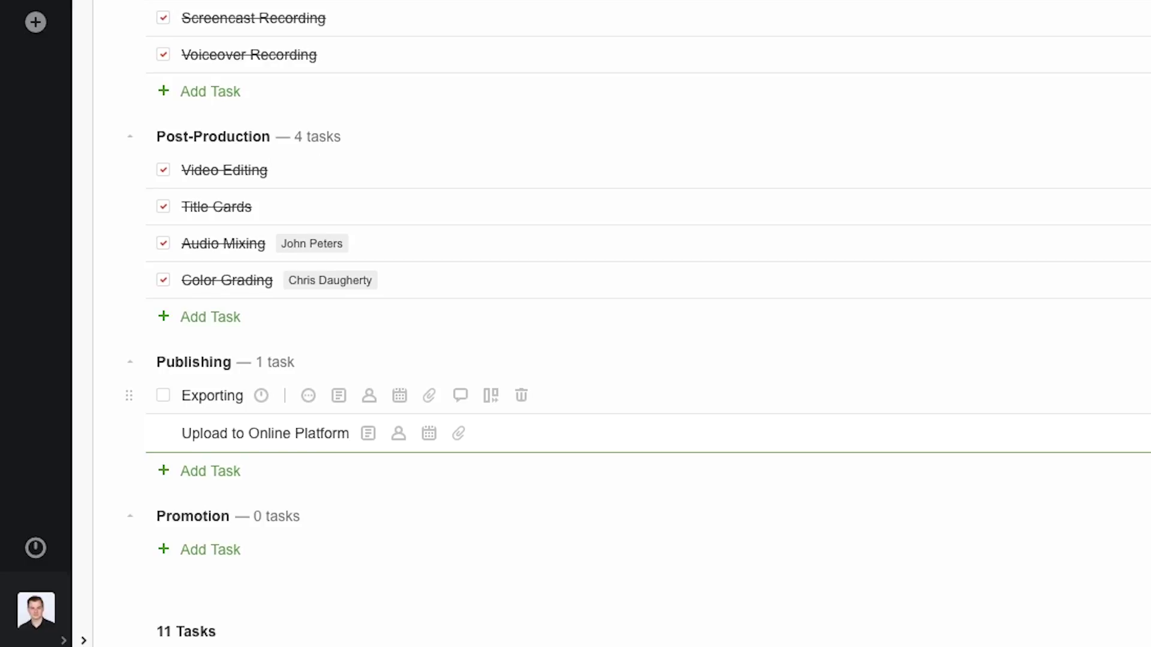
pyautogui.press('Return')
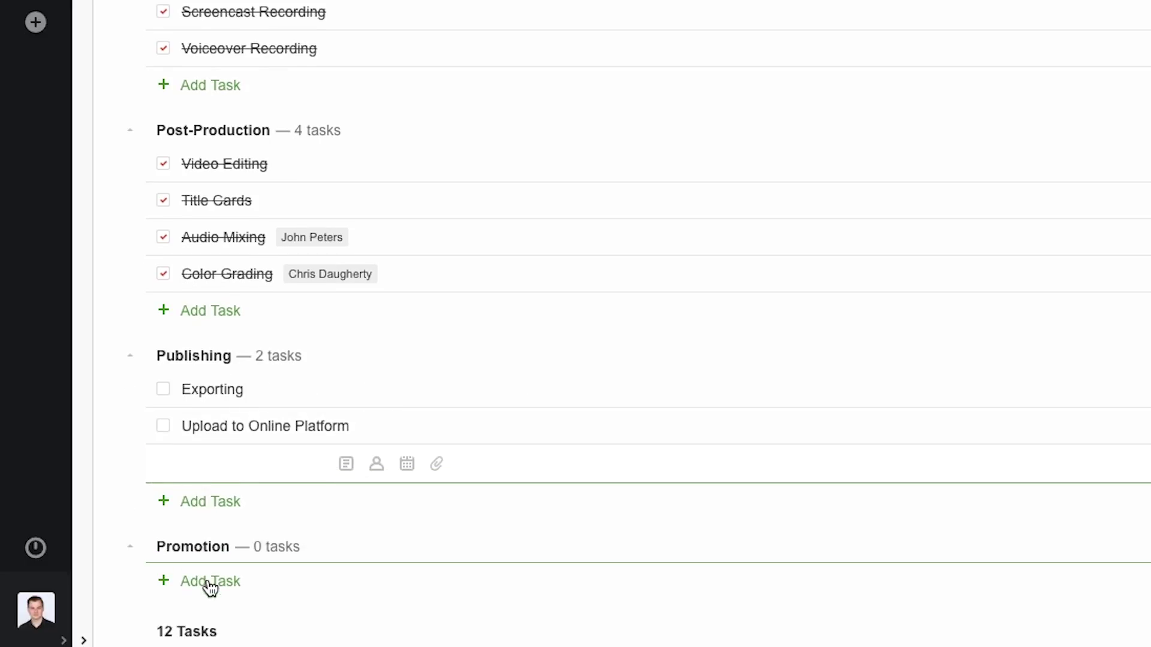
# Add Marketing Strategy Development, Advertising and General Outreach tasks to the Promotion list
pyautogui.click(211, 581)
pyautogui.write('Marketing Stra')
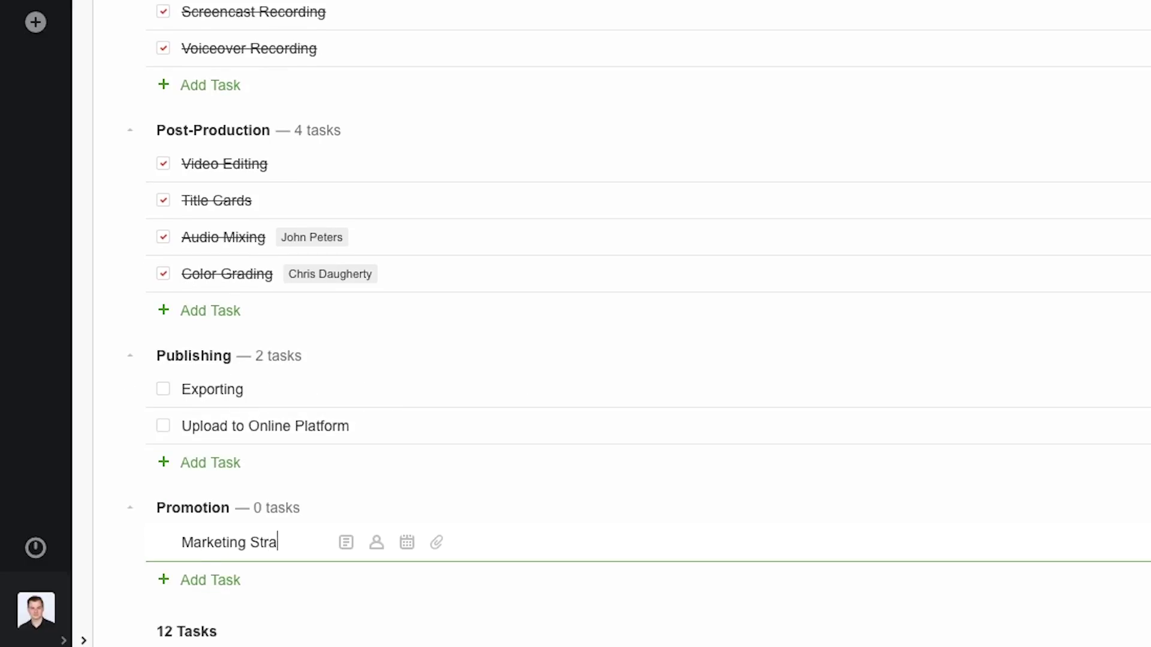
pyautogui.write('tegy Development')
pyautogui.press('Return')
pyautogui.write('Advertising')
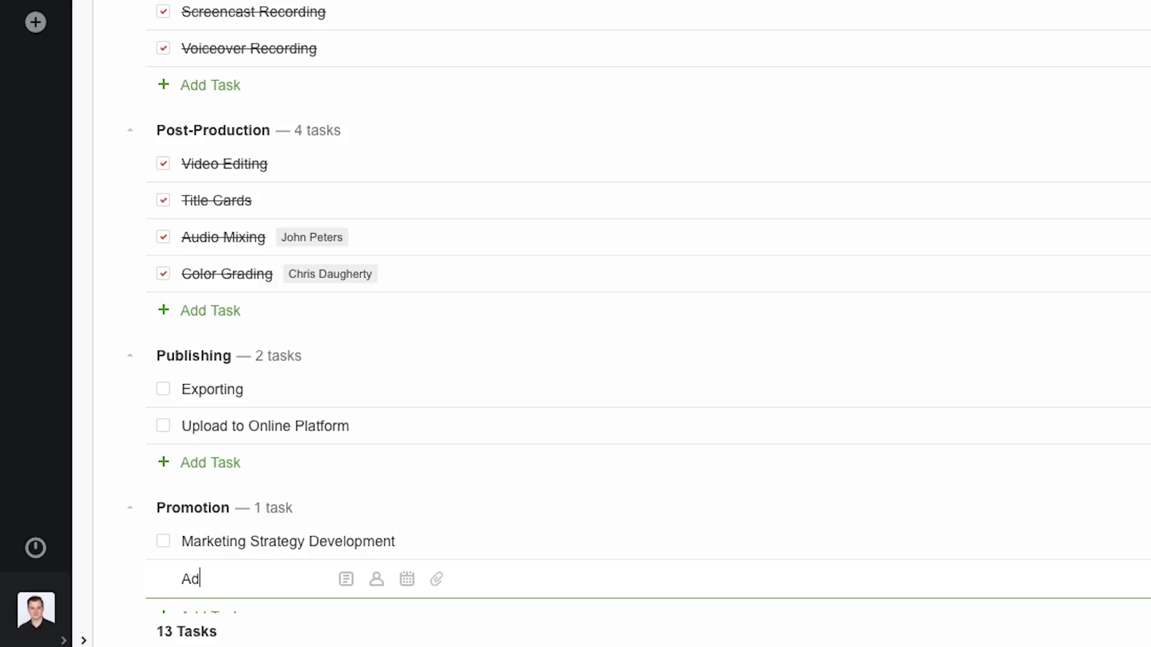
pyautogui.press('Return')
pyautogui.write('General Outreach')
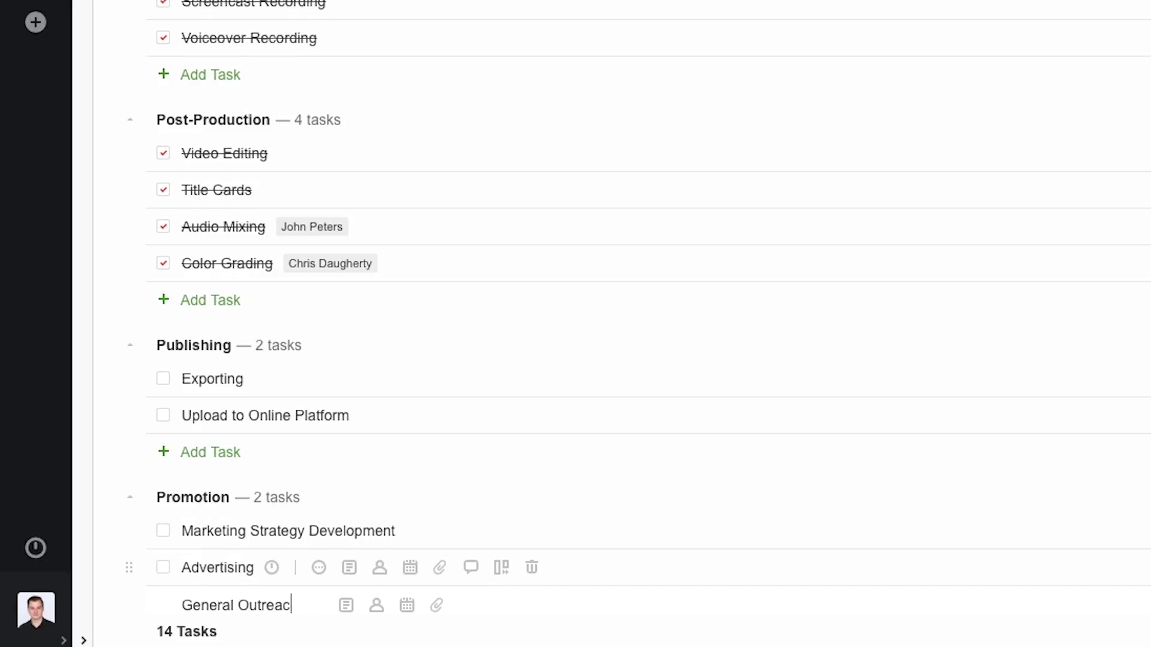
pyautogui.press('Return')
pyautogui.moveTo(293, 273)
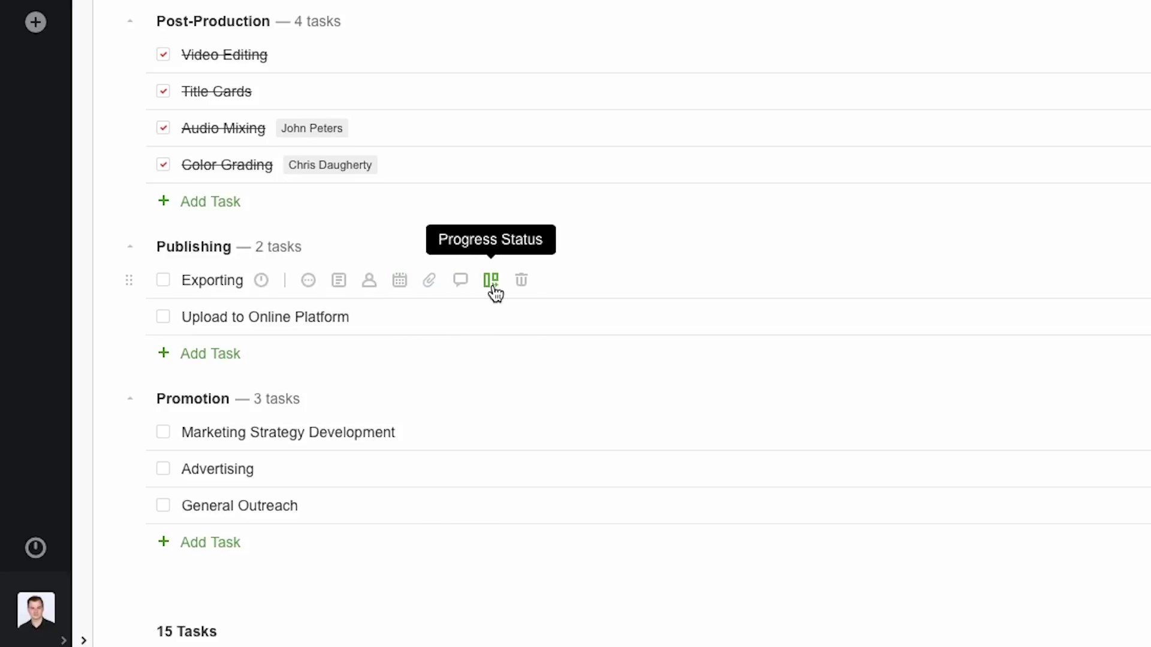
# Describe Exporting as 'H.264, High bitrate' and the upload task as 'All lectures uploaded to Universal Designs'
pyautogui.click(340, 282)
pyautogui.write('H.264, High bitrate')
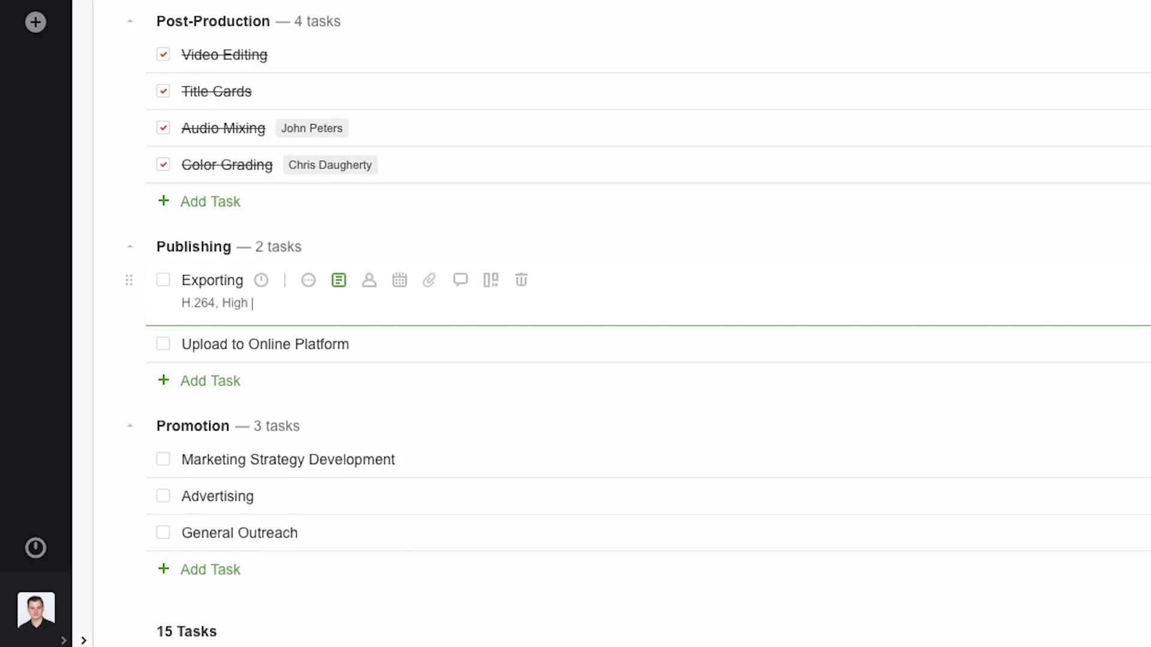
pyautogui.click(444, 344)
pyautogui.write('All lec')
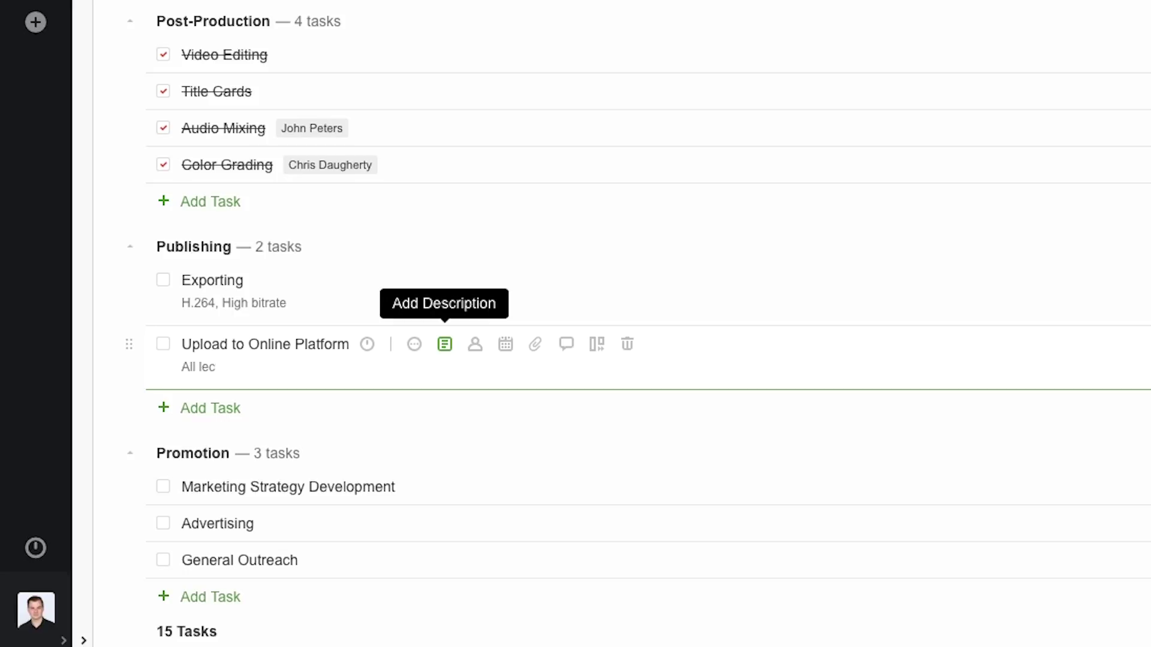
pyautogui.write('tures uploaded to Universal Designs')
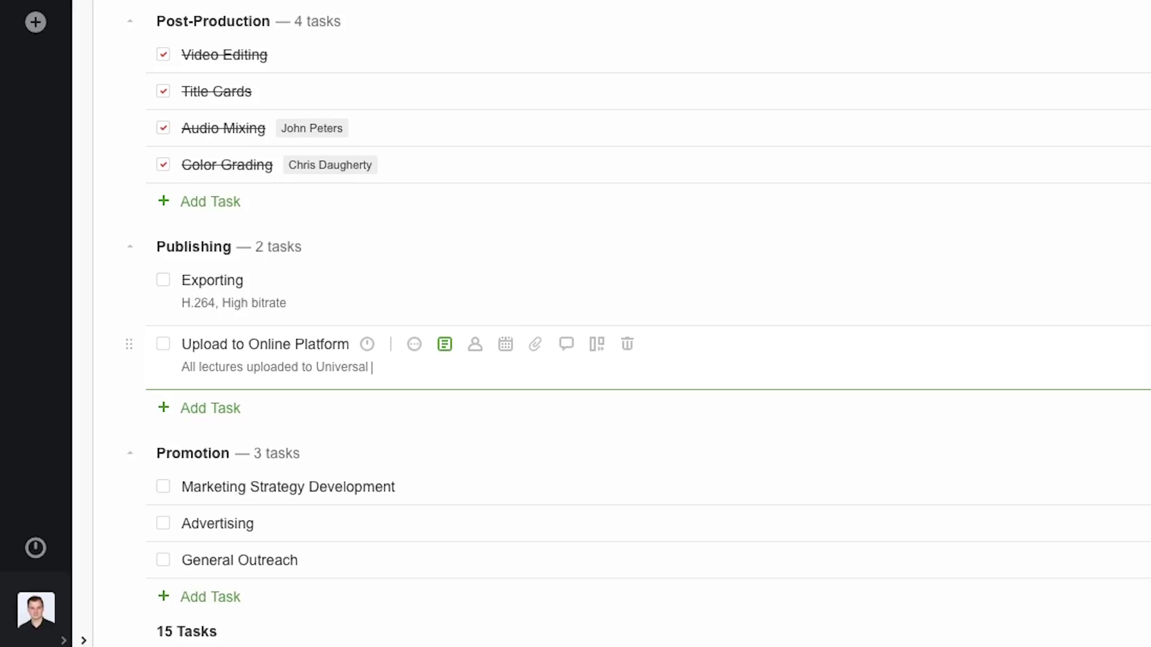
# Make 'High bitrate' bold in the Exporting task's description
pyautogui.click(289, 305)
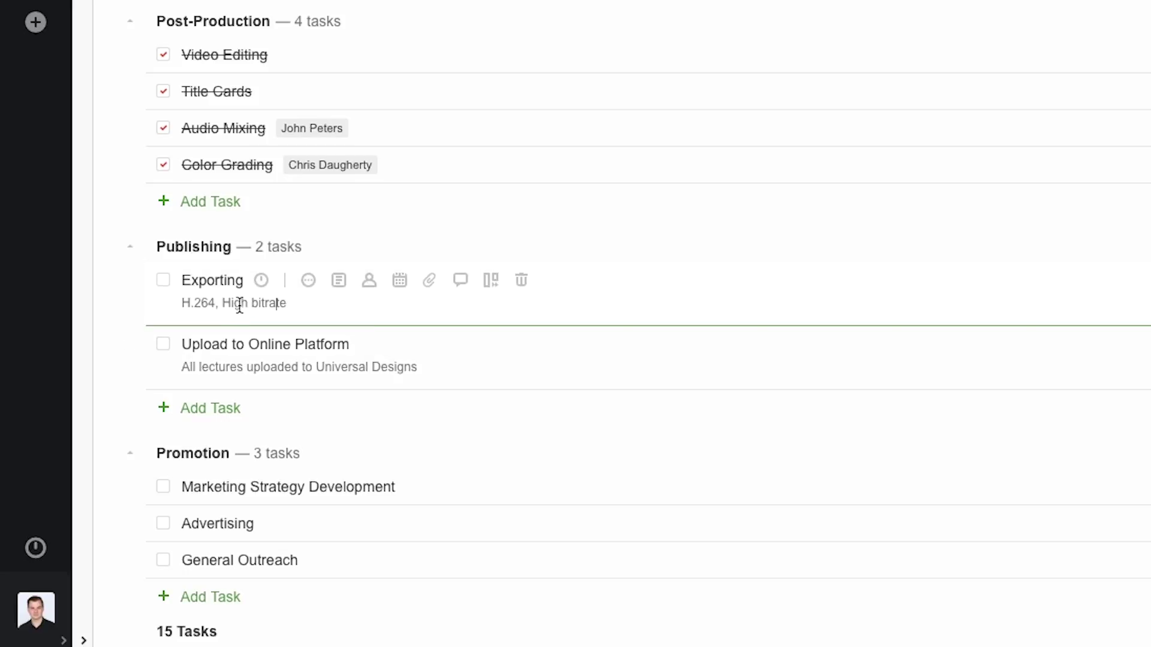
pyautogui.moveTo(224, 302); pyautogui.dragTo(286, 303)
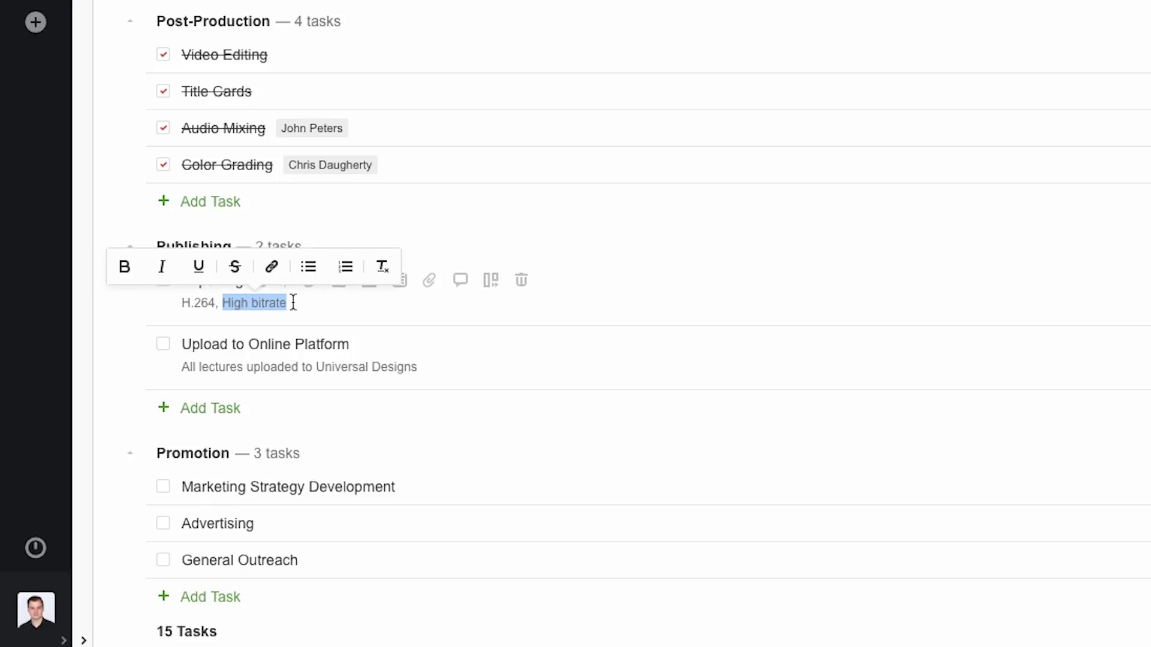
pyautogui.click(126, 271)
# Link 'Universal Designs' to ud.com in the upload task's description
pyautogui.moveTo(317, 367); pyautogui.dragTo(419, 367)
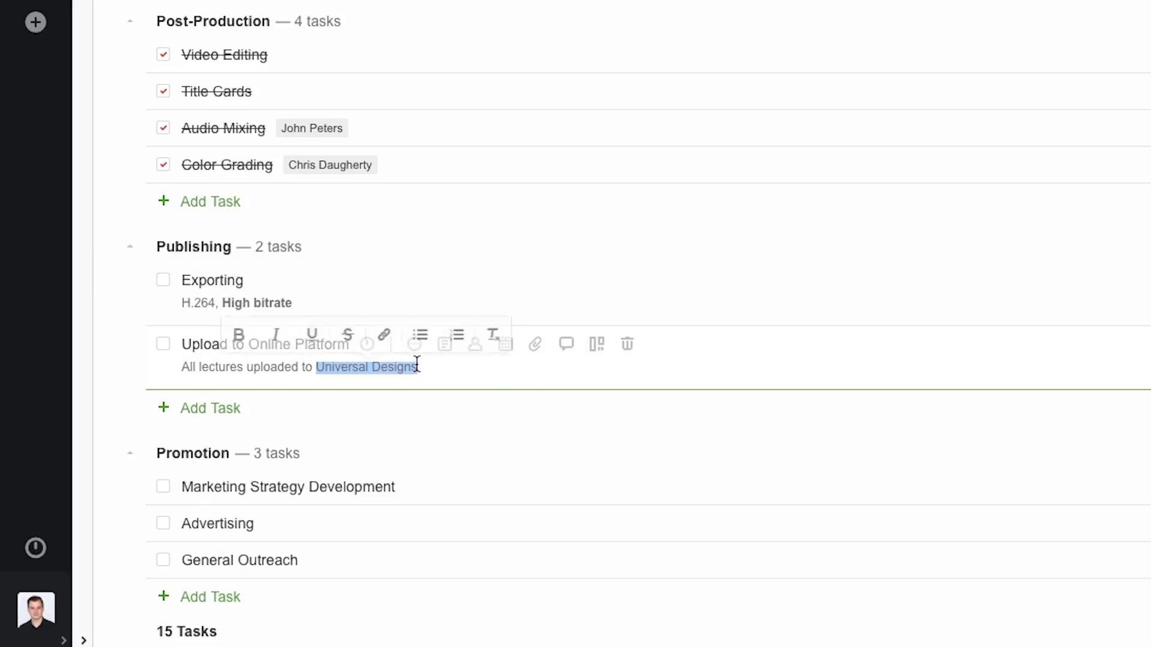
pyautogui.click(380, 334)
pyautogui.write('ud.com')
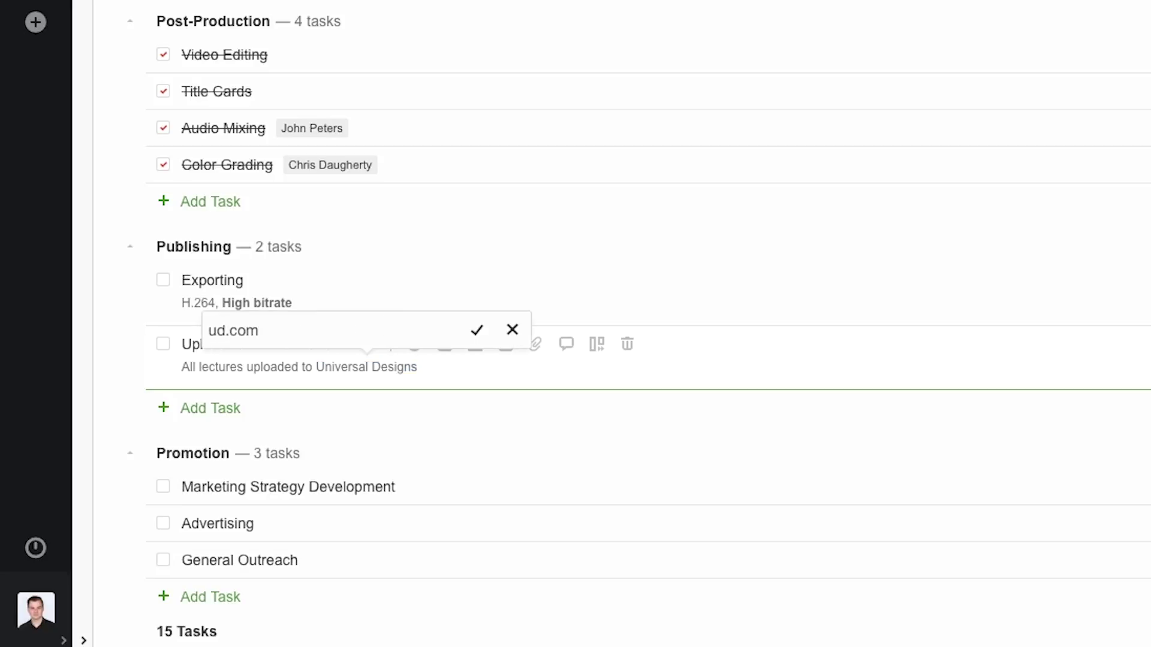
pyautogui.press('Return')
pyautogui.click(466, 375)
pyautogui.moveTo(375, 376)
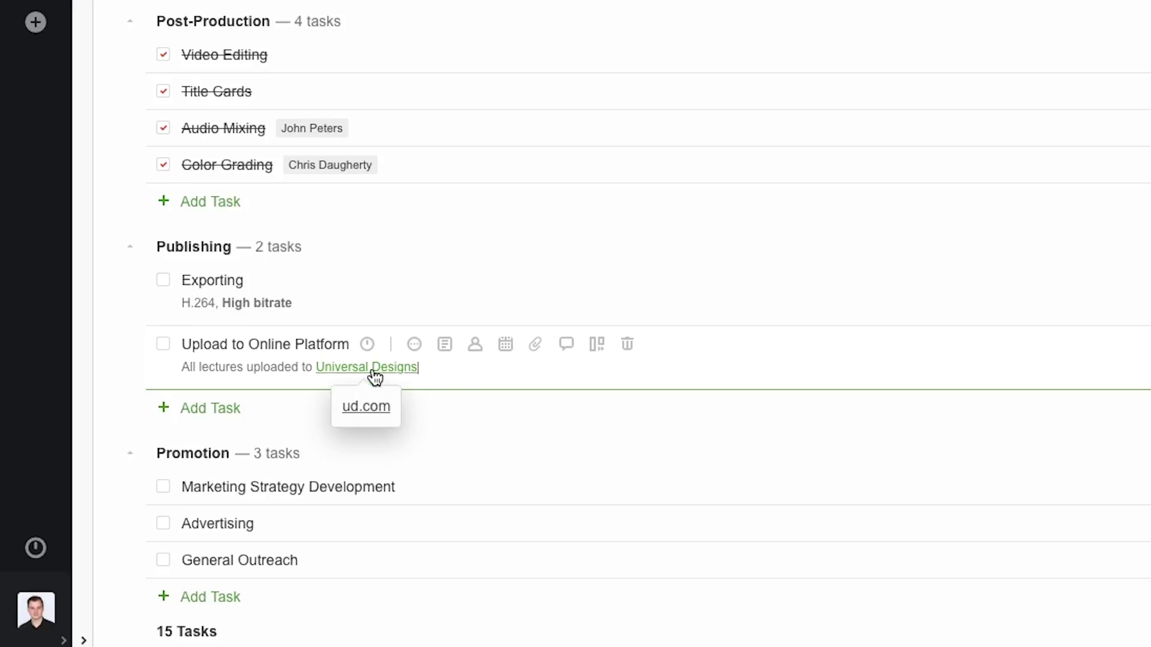
pyautogui.click(414, 346)
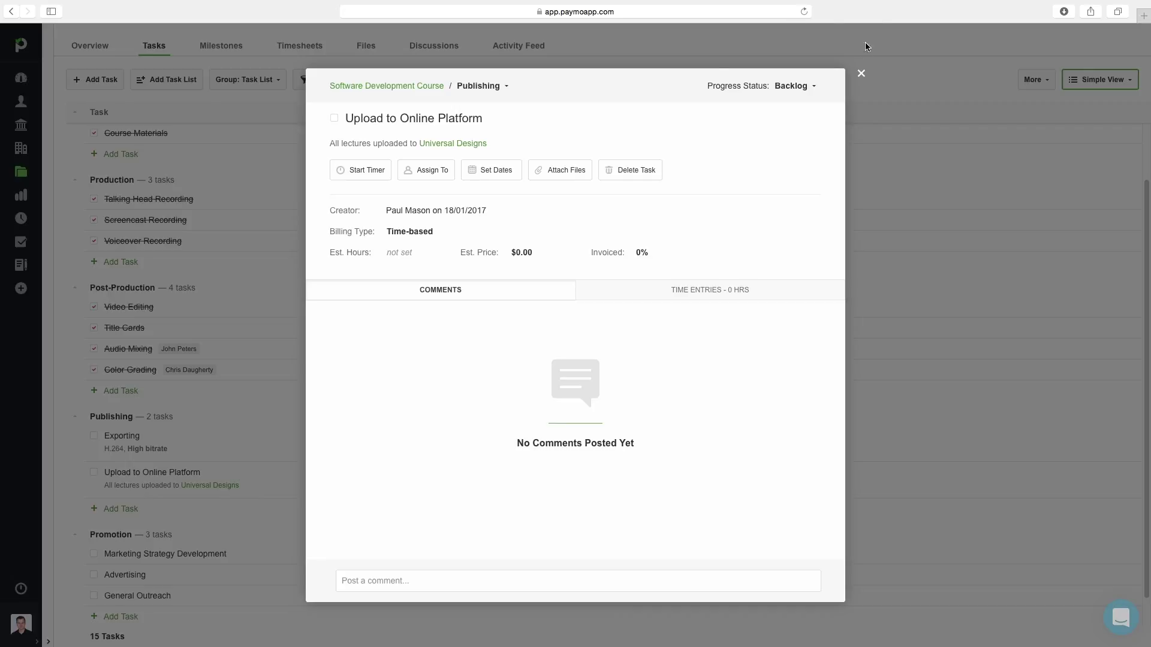
# Close the Upload to Online Platform task details and show the filter options
pyautogui.click(861, 74)
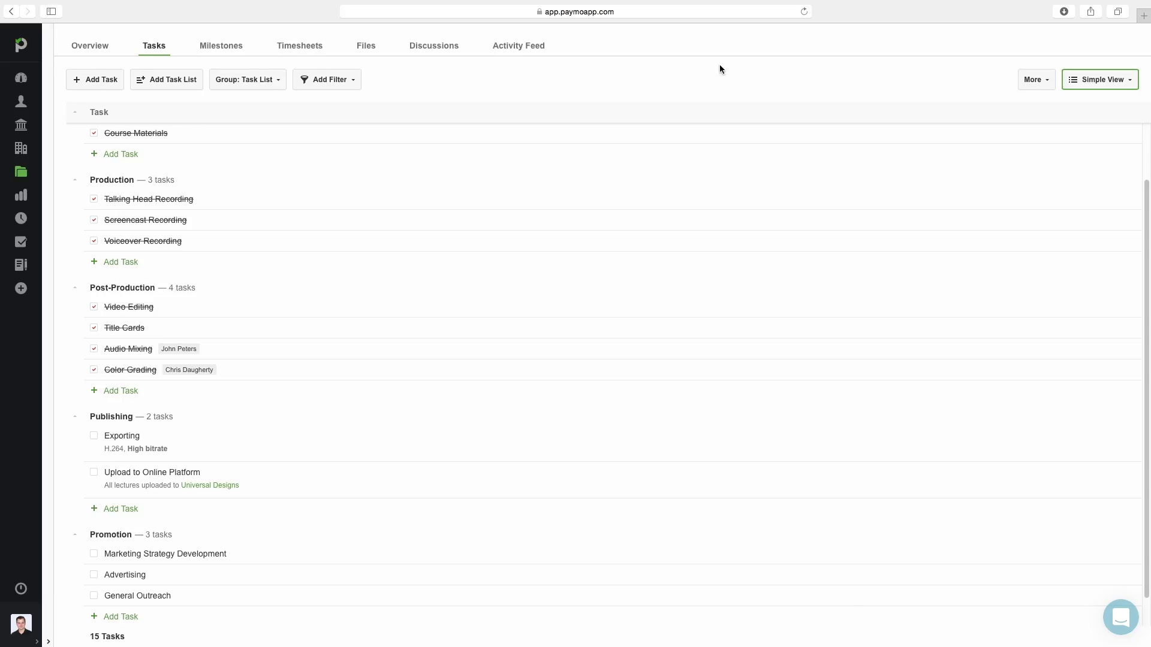
pyautogui.click(352, 82)
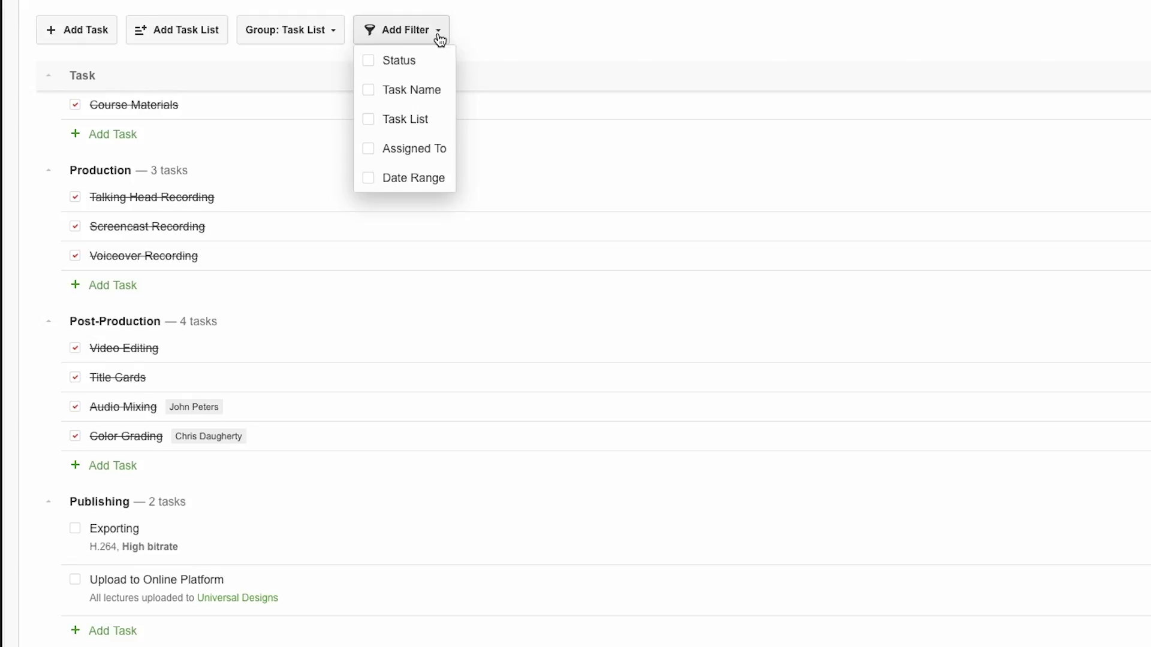
# Filter tasks by Active status, then remove the status filter
pyautogui.click(398, 60)
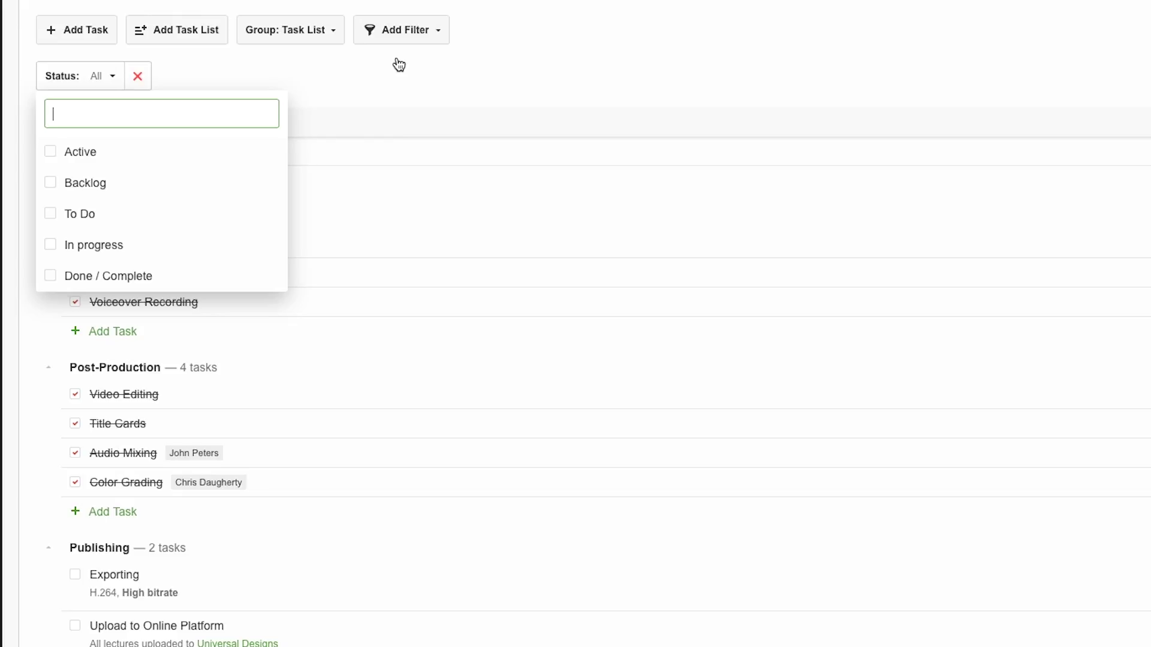
pyautogui.click(78, 157)
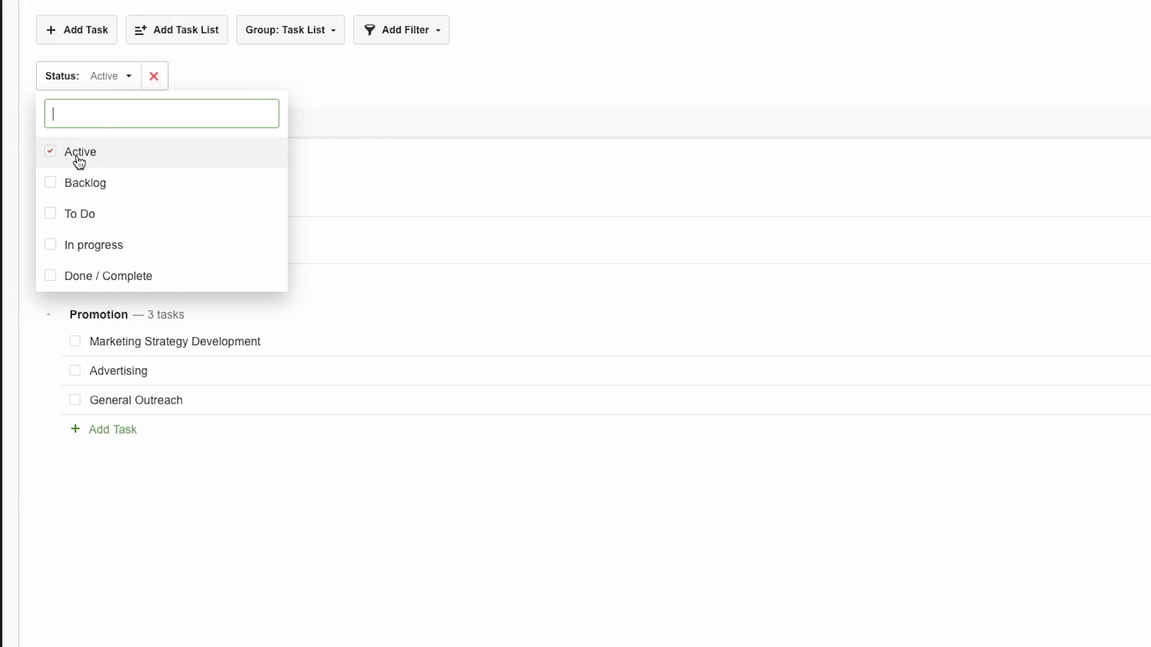
pyautogui.click(372, 104)
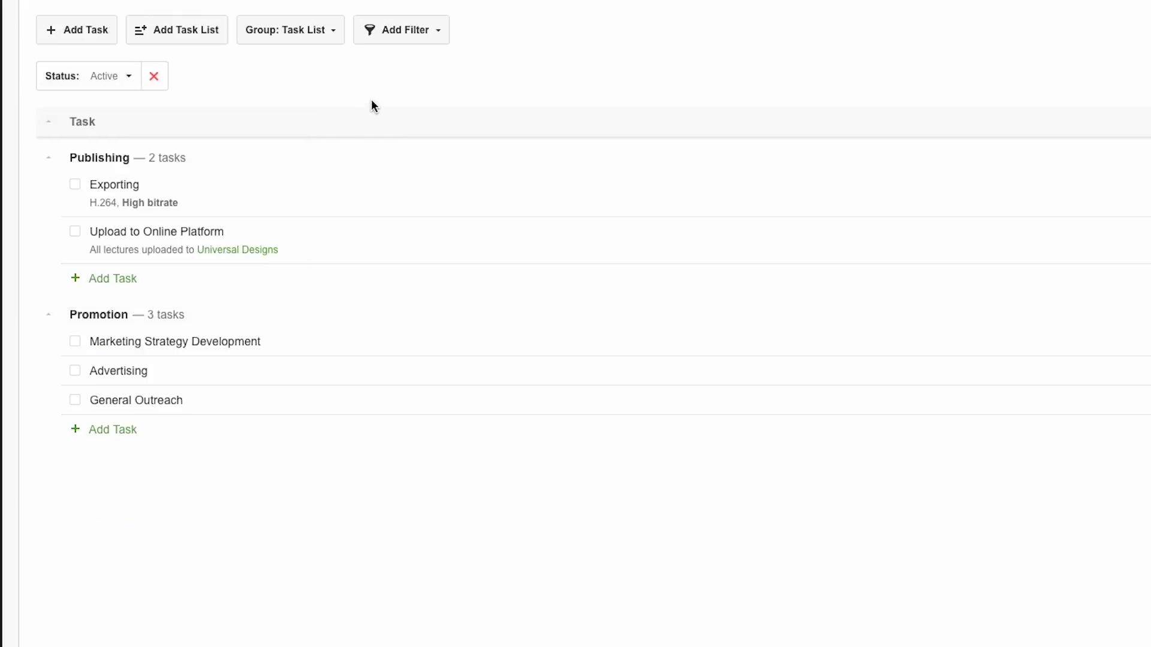
pyautogui.click(154, 76)
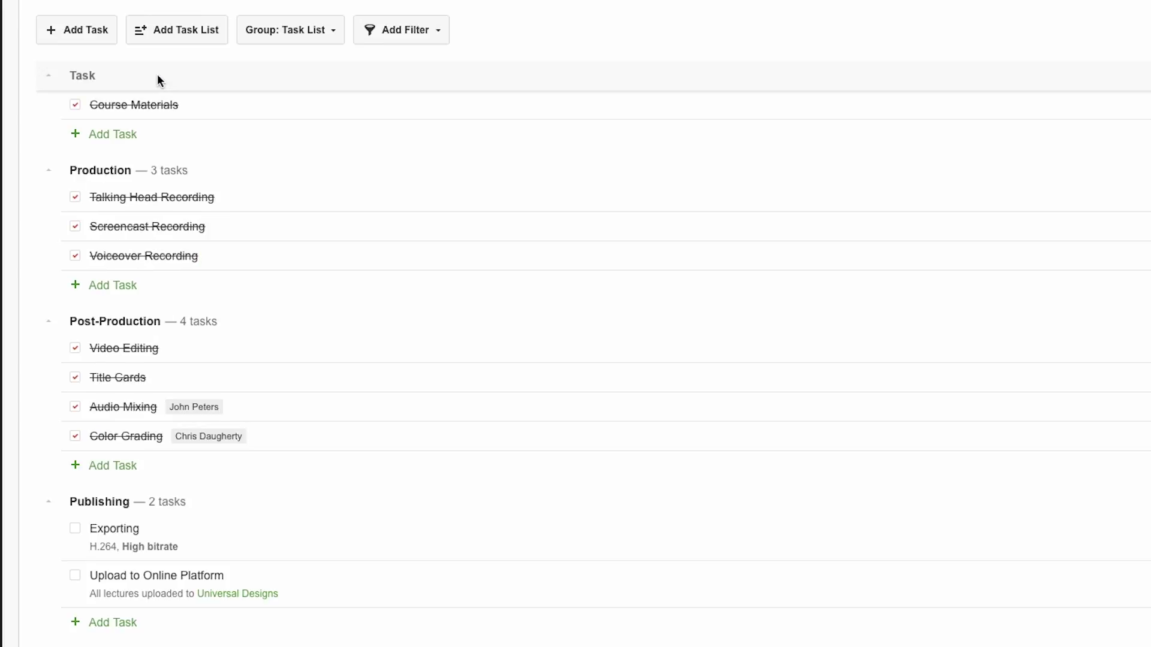
# Try grouping by Complete and Billing Type, return to Task List, and hide Task Description & Files
pyautogui.click(328, 40)
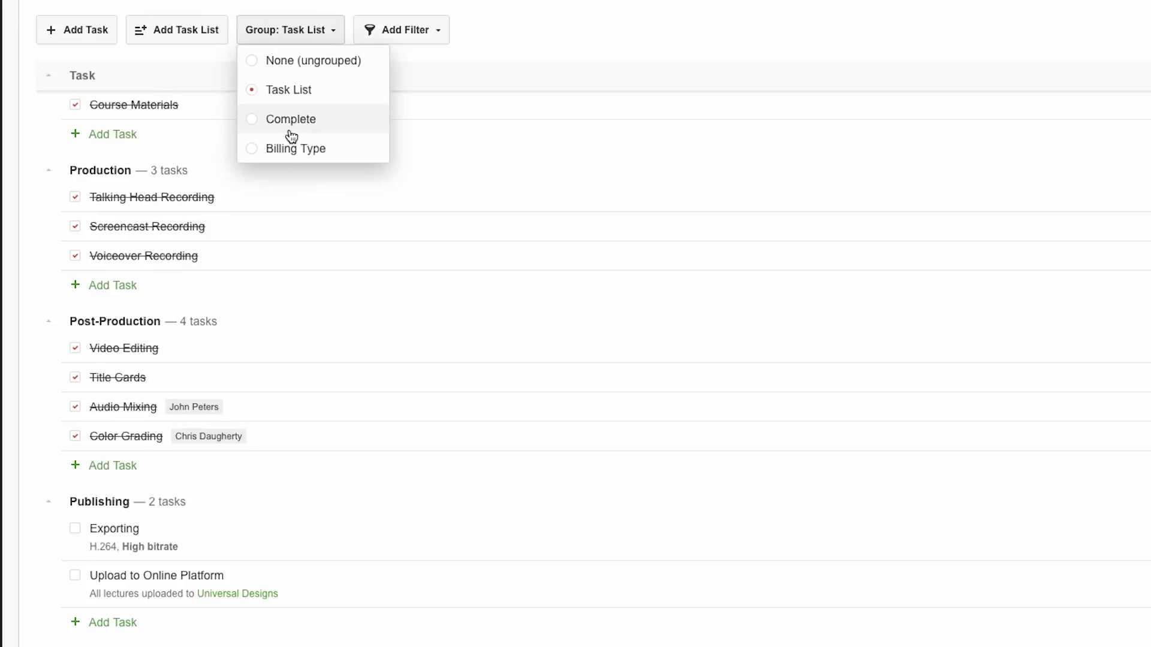
pyautogui.click(289, 121)
pyautogui.click(332, 36)
pyautogui.click(301, 154)
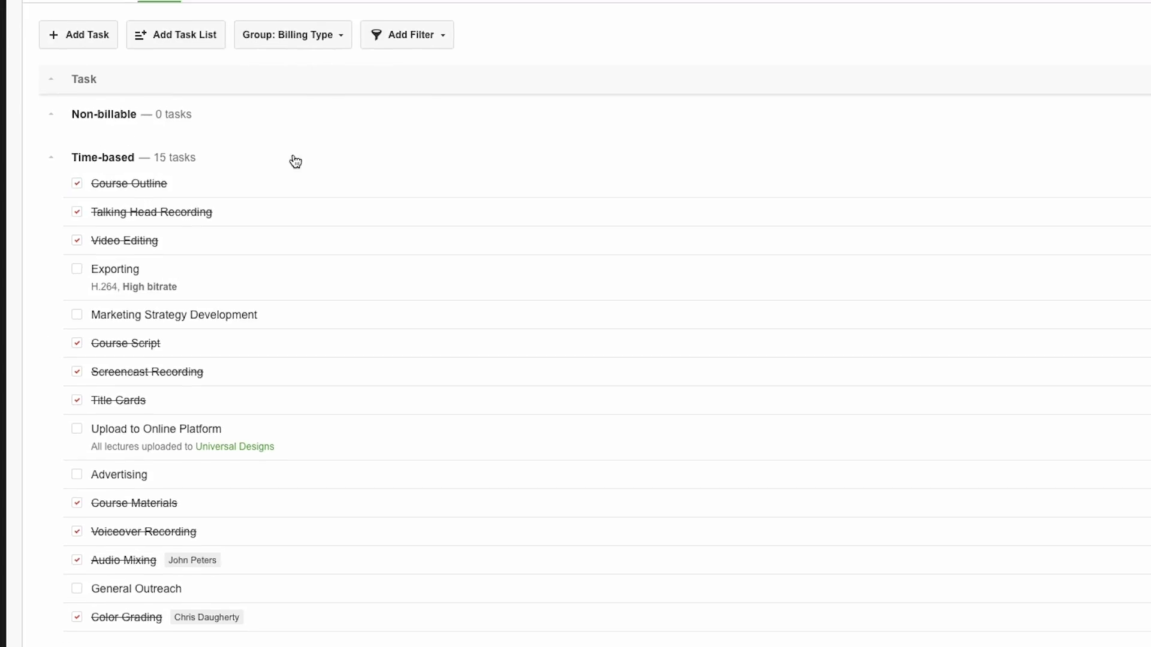
pyautogui.click(309, 37)
pyautogui.click(286, 96)
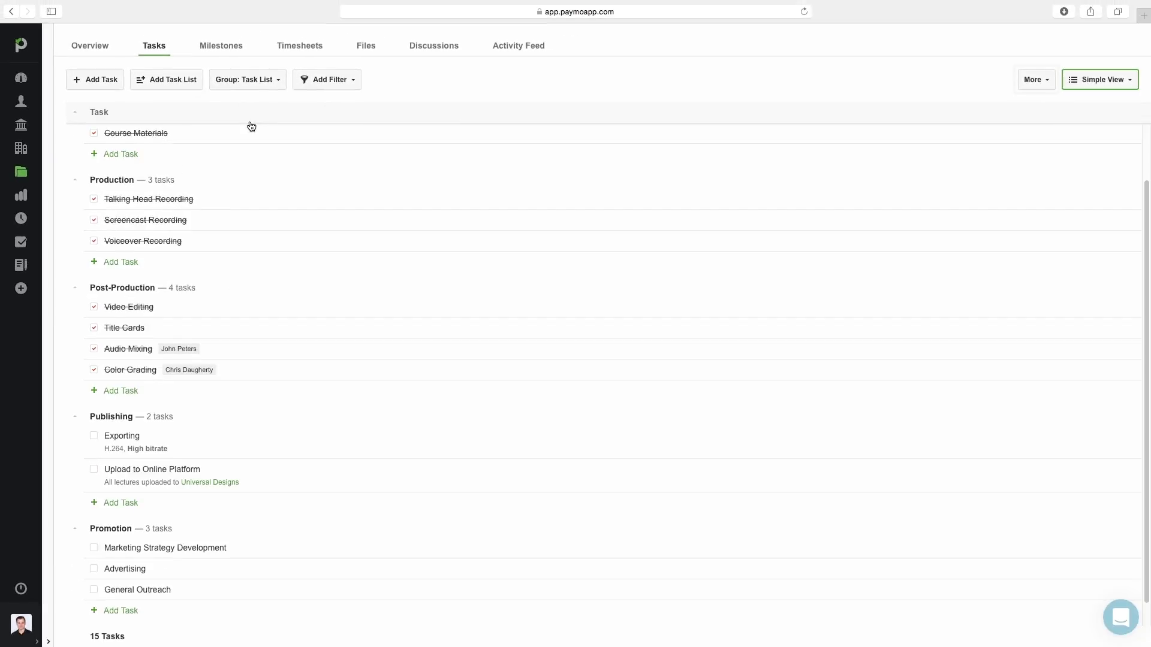
pyautogui.click(1042, 82)
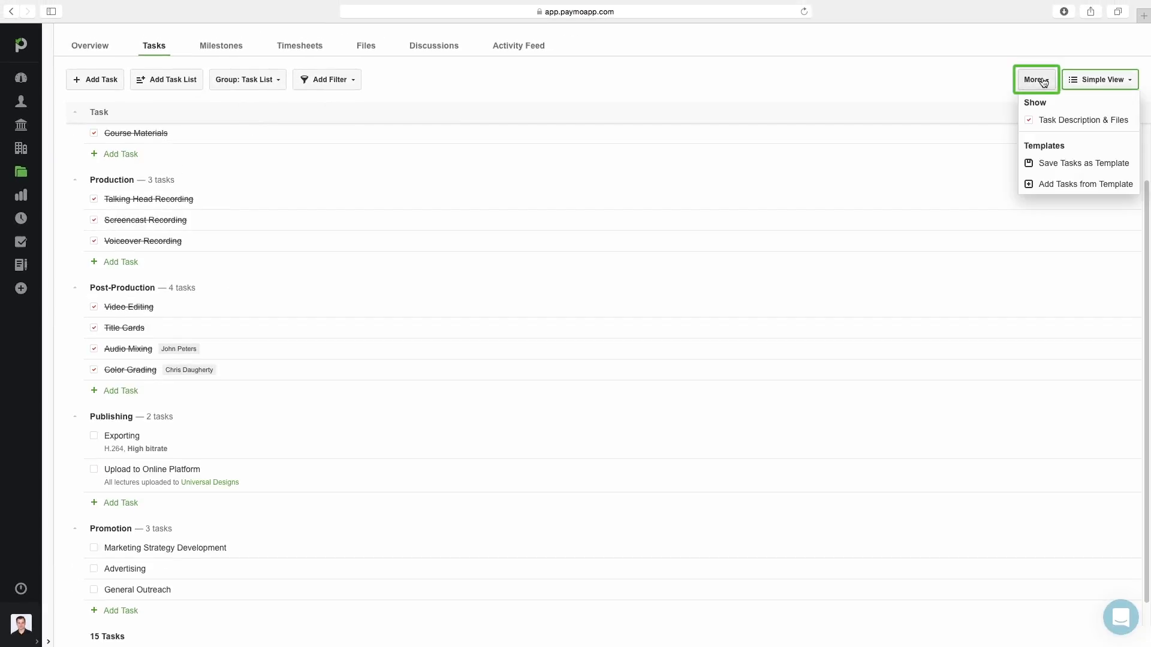
pyautogui.click(1048, 120)
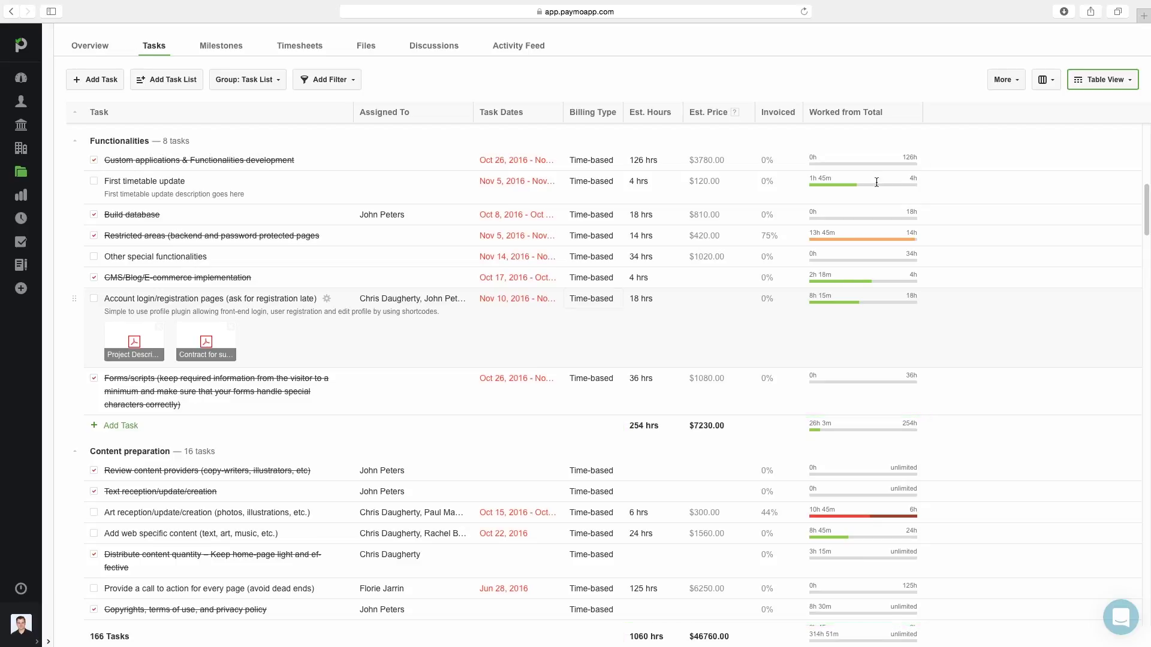
# Add Progress Status, Hours Worked and Hours Left columns to the task table
pyautogui.click(1048, 79)
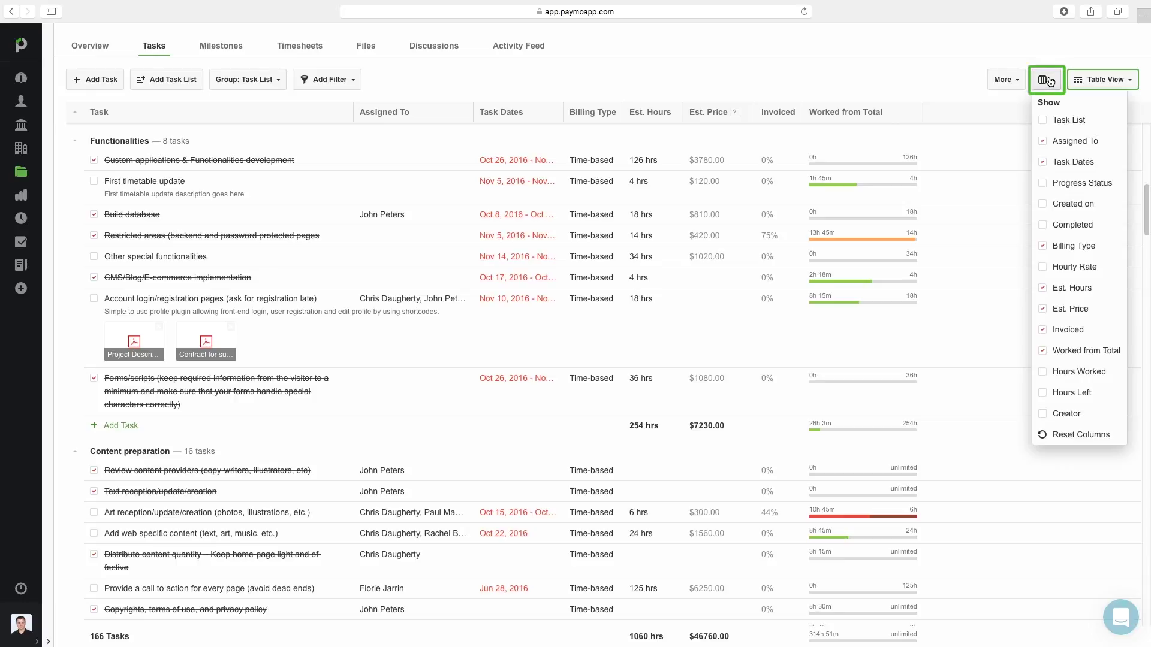
pyautogui.click(1067, 182)
pyautogui.click(1054, 370)
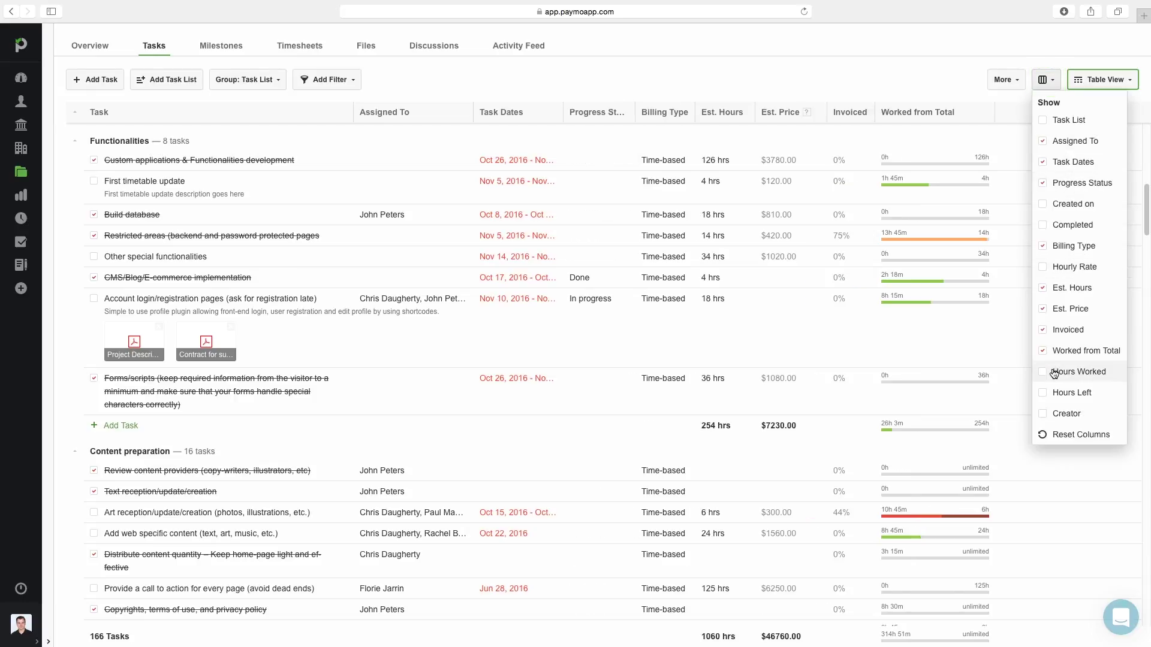
pyautogui.click(1051, 394)
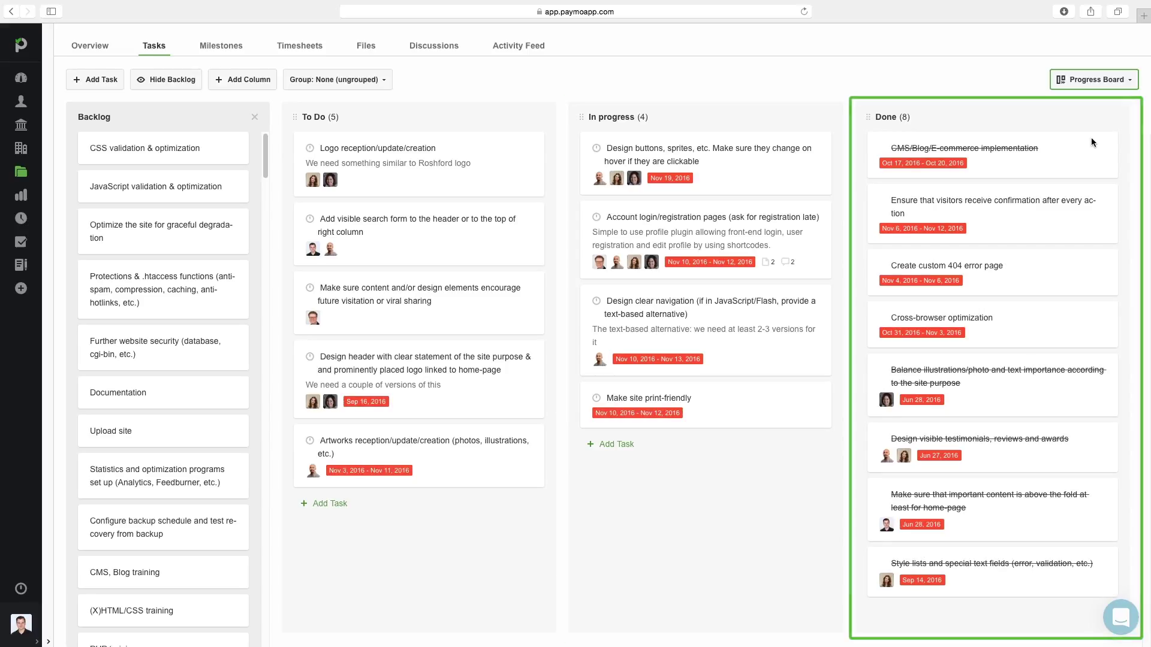
# Add a Backburner column to the progress board
pyautogui.click(245, 82)
pyautogui.write('Backburner')
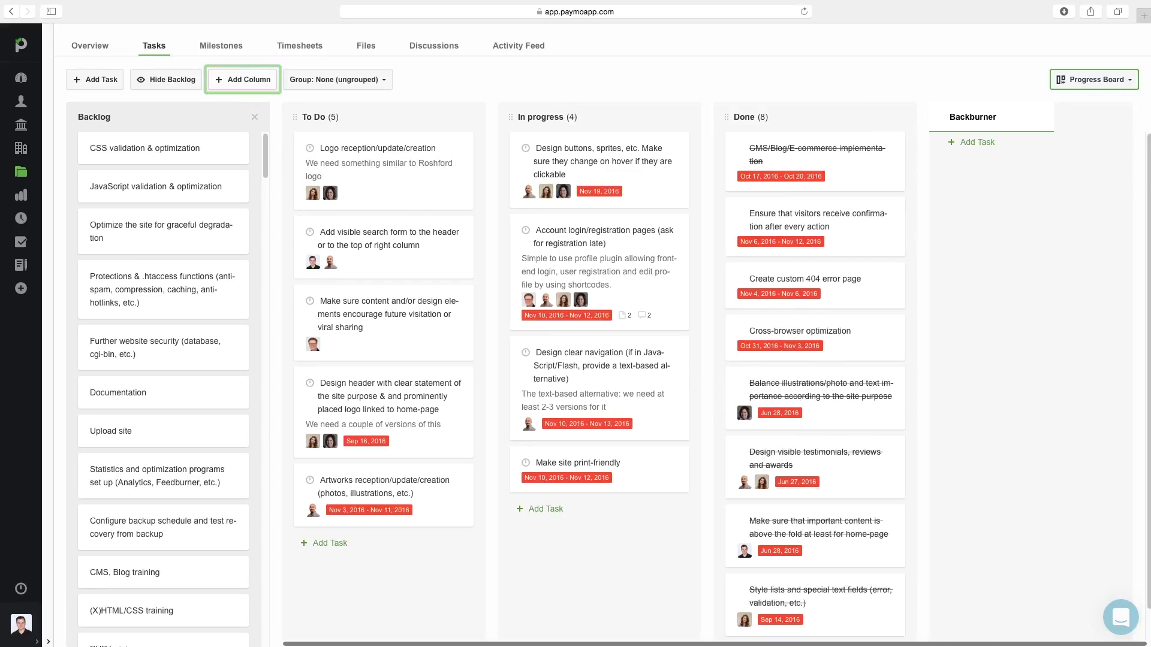
pyautogui.press('Return')
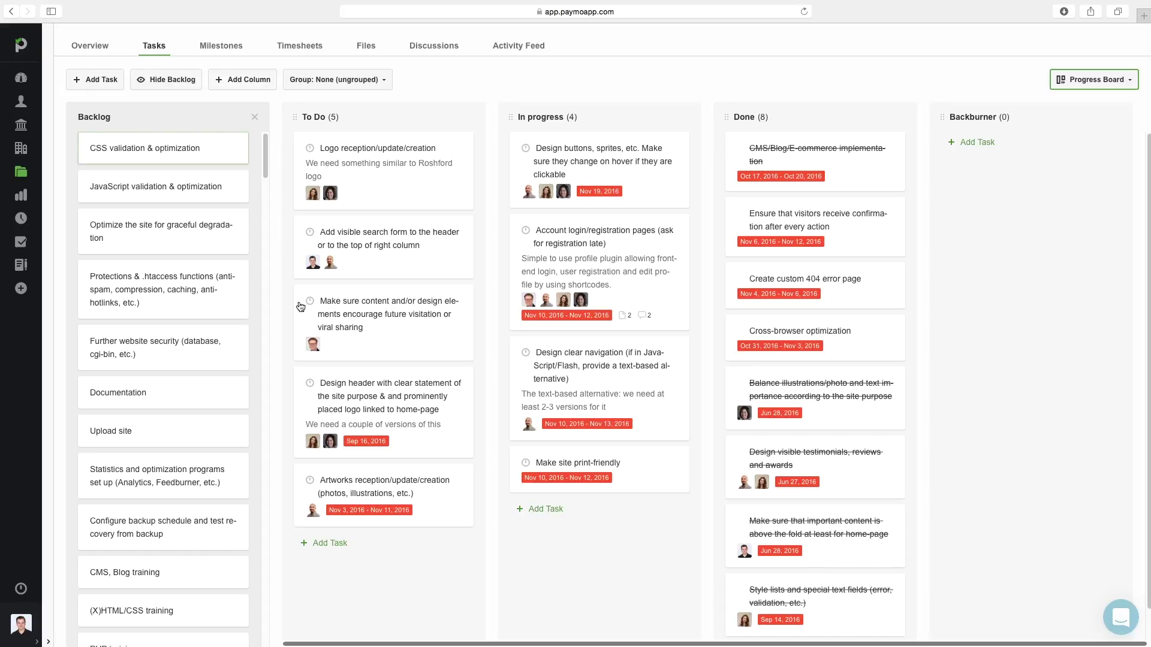
# Move CSS validation and graceful degradation cards to To Do, and Design header to In progress
pyautogui.moveTo(137, 150); pyautogui.dragTo(348, 476)
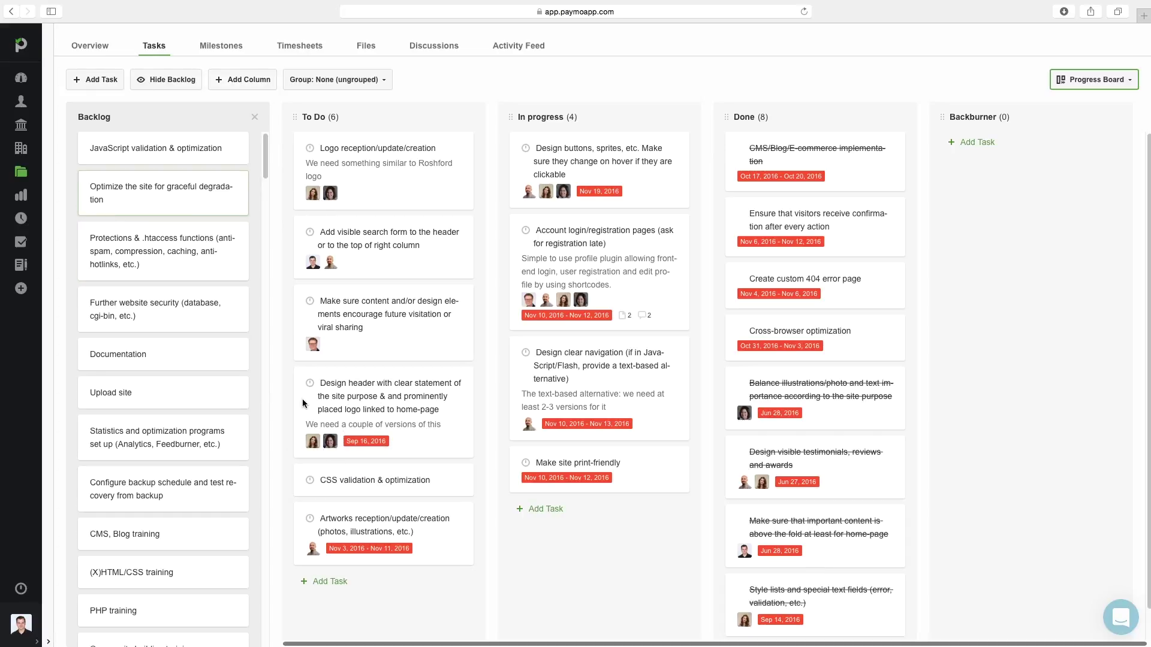
pyautogui.moveTo(138, 193); pyautogui.dragTo(336, 487)
pyautogui.moveTo(376, 407); pyautogui.dragTo(794, 445)
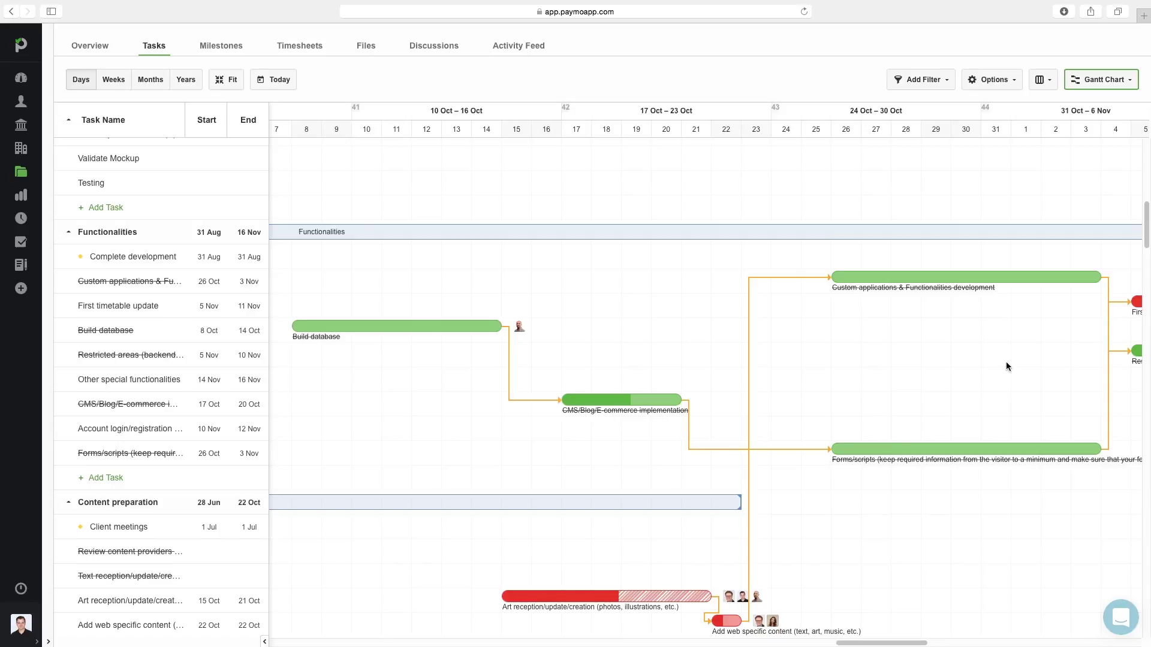
# Scroll down the Gantt chart to see more task bars
pyautogui.scroll(-10, 1006, 366)
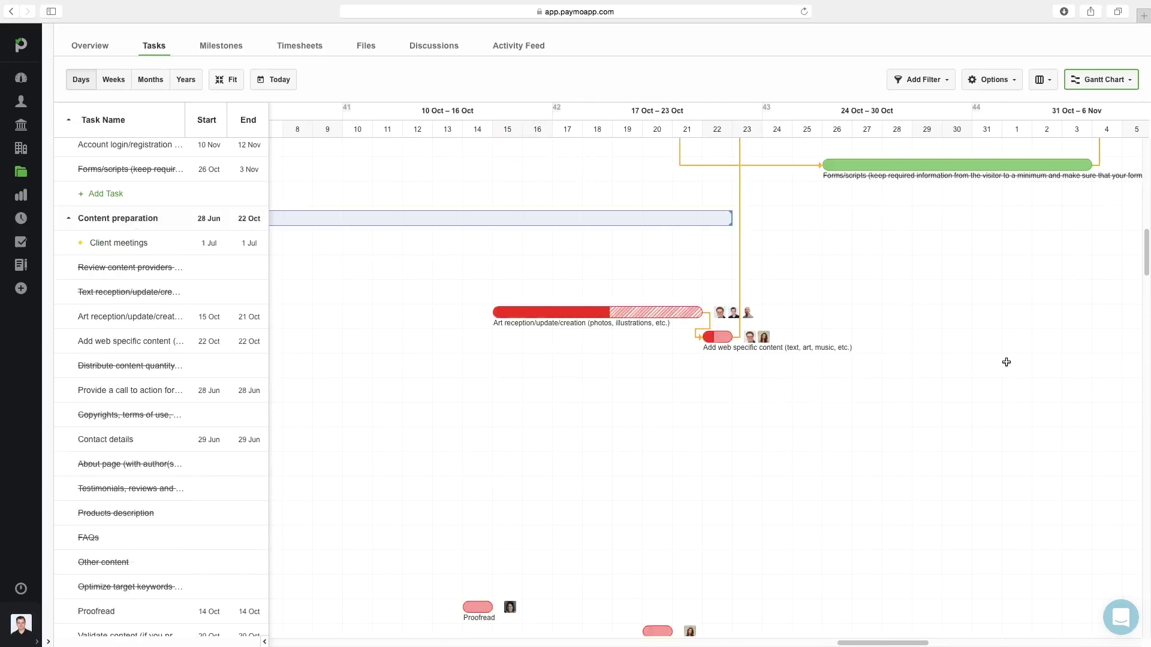
# Schedule Optimize target keywords usage in content between Proofread and Validate content
pyautogui.moveTo(540, 582); pyautogui.dragTo(622, 583)
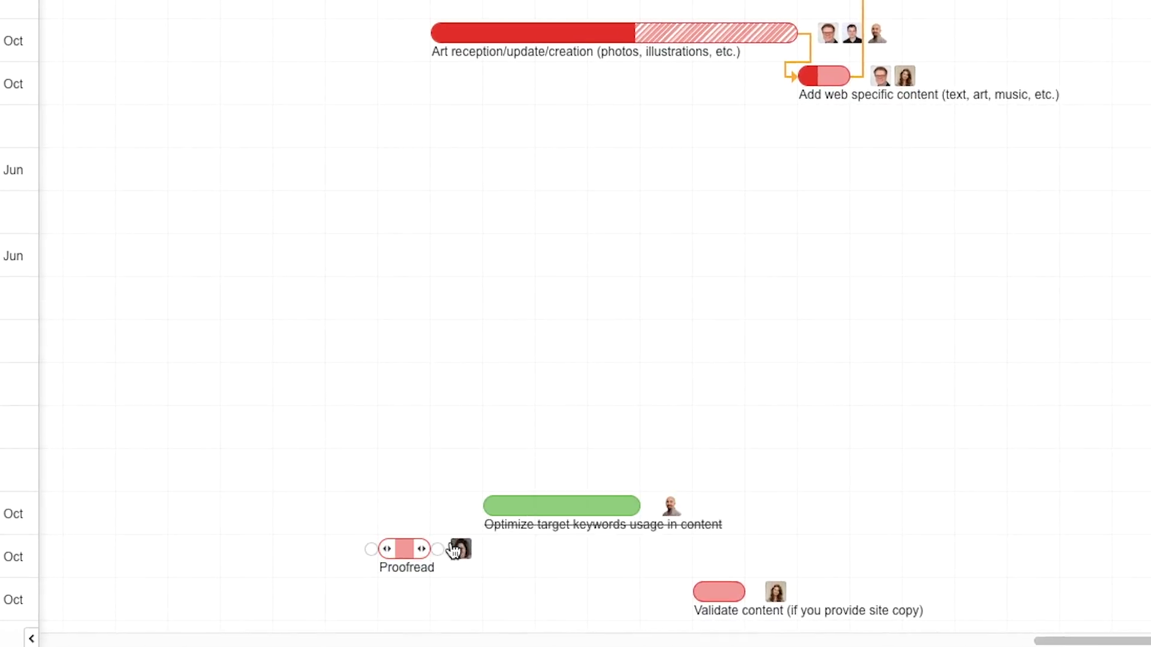
pyautogui.moveTo(439, 549); pyautogui.dragTo(479, 507)
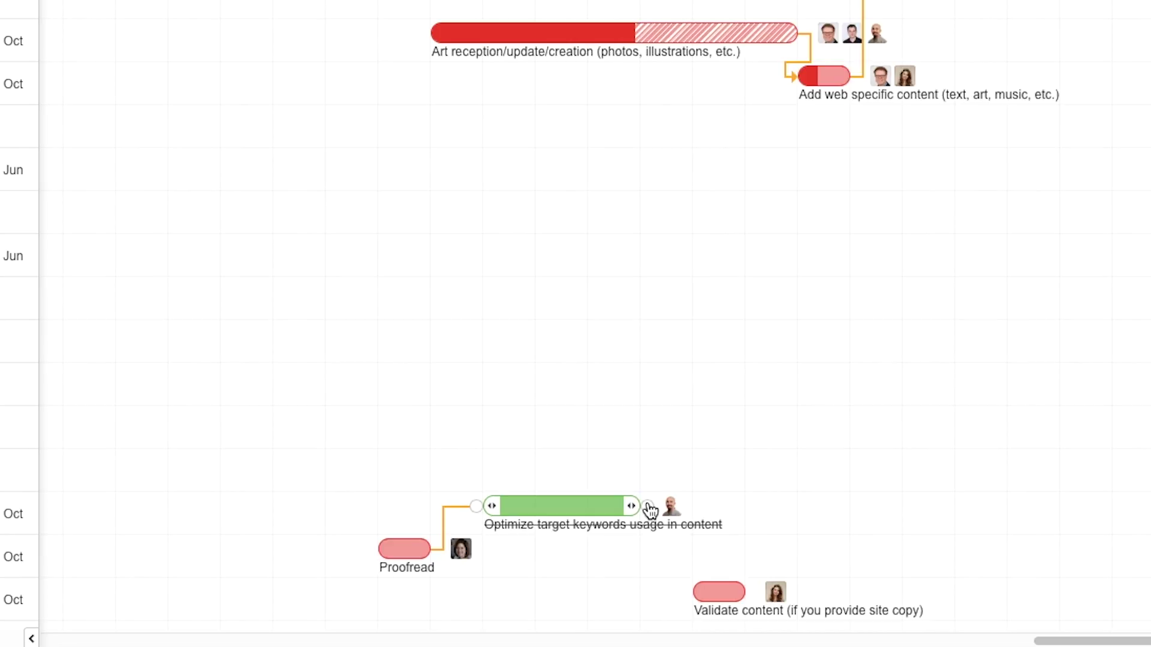
pyautogui.moveTo(644, 507); pyautogui.dragTo(690, 591)
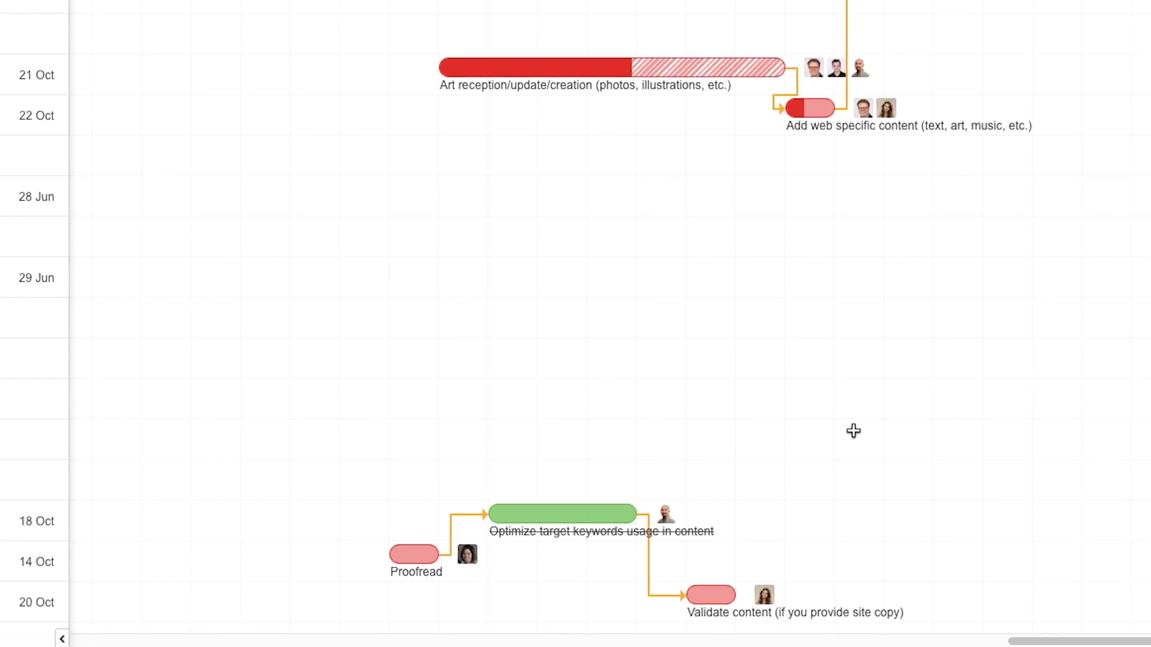